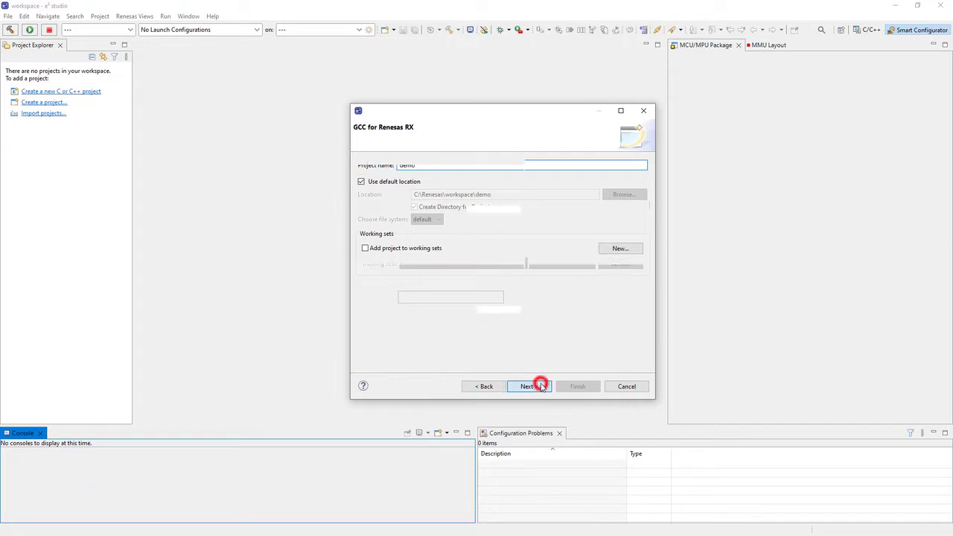
Choose Azure RTOS for the project and download module version v6.1.9_rel-rx-1.0.0, accepting its license agreement.
click(519, 223)
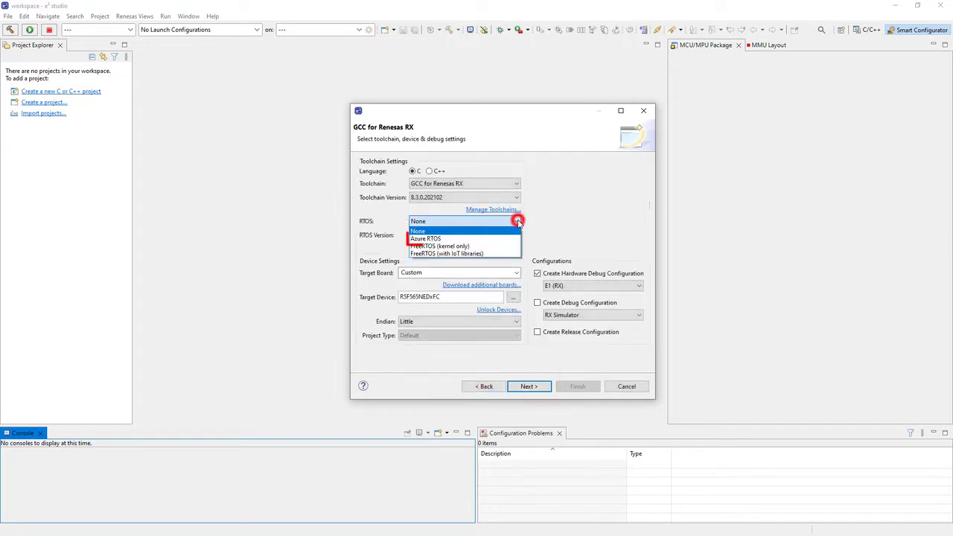
click(515, 236)
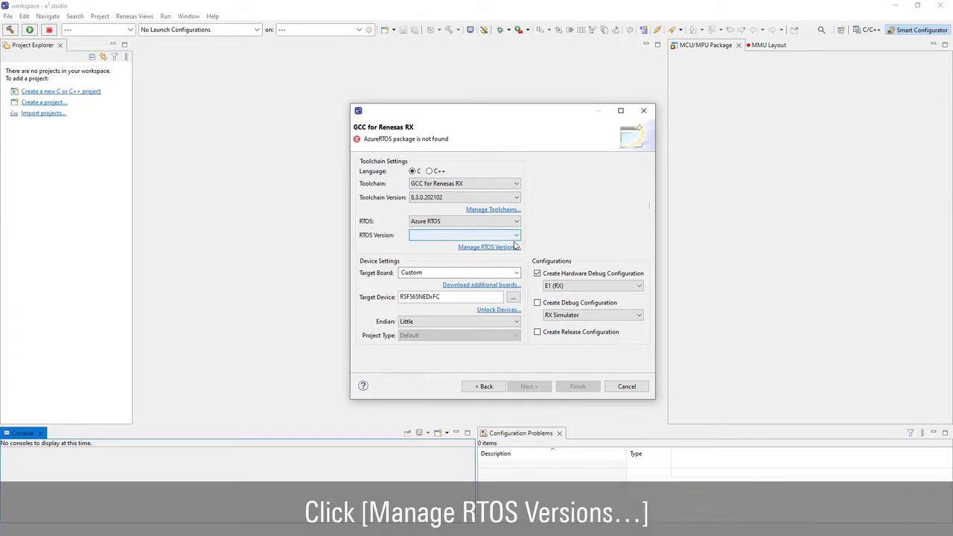
click(514, 247)
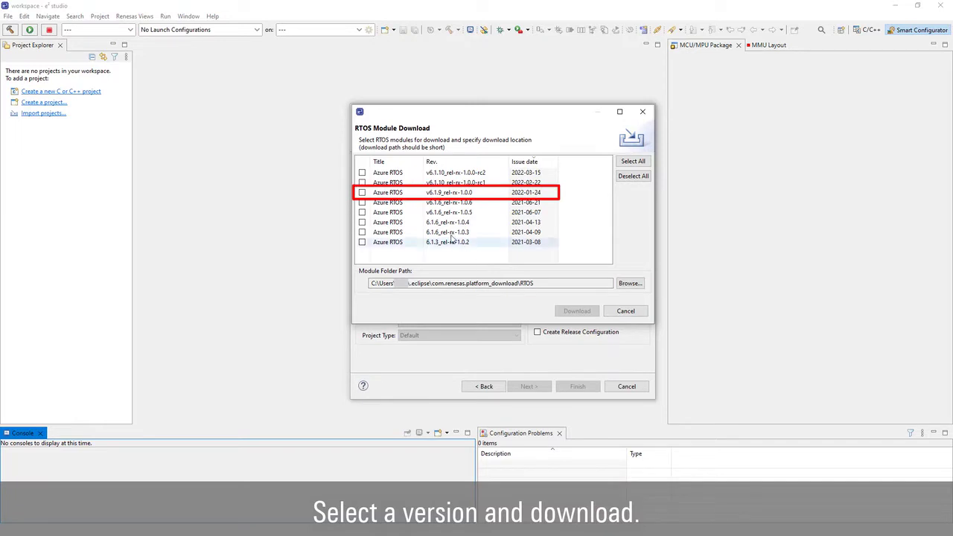
click(362, 192)
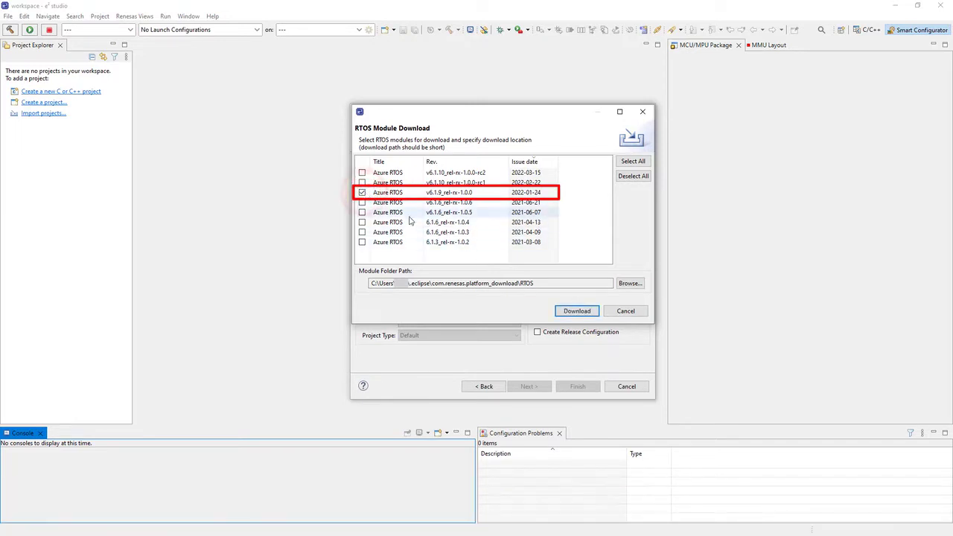
click(588, 313)
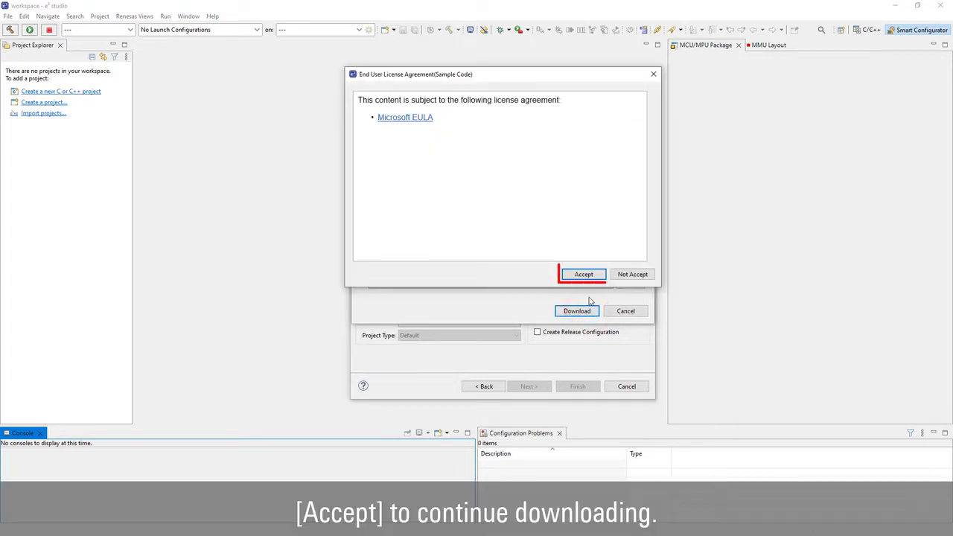
click(584, 274)
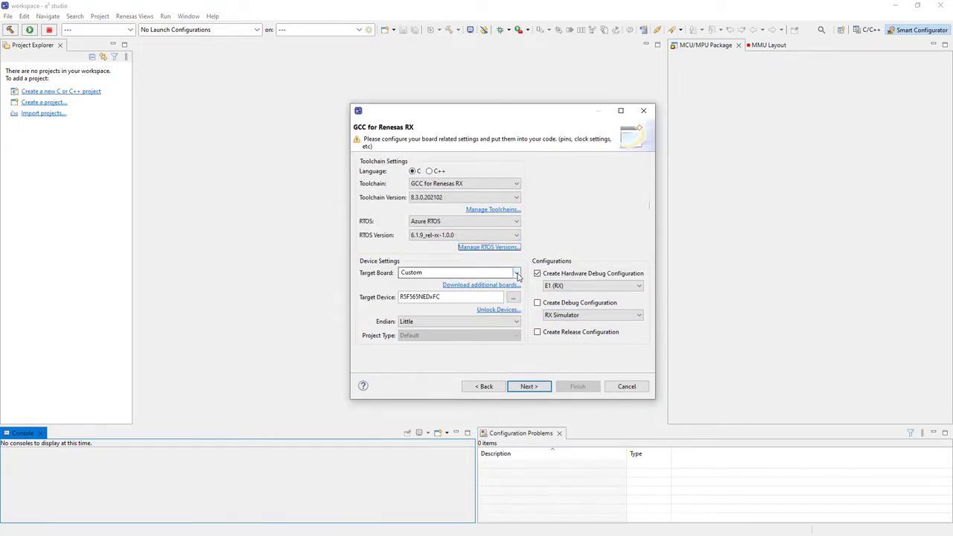
Set the target board to RSKRX65N-2MB and continue to the coding assistant settings.
click(517, 274)
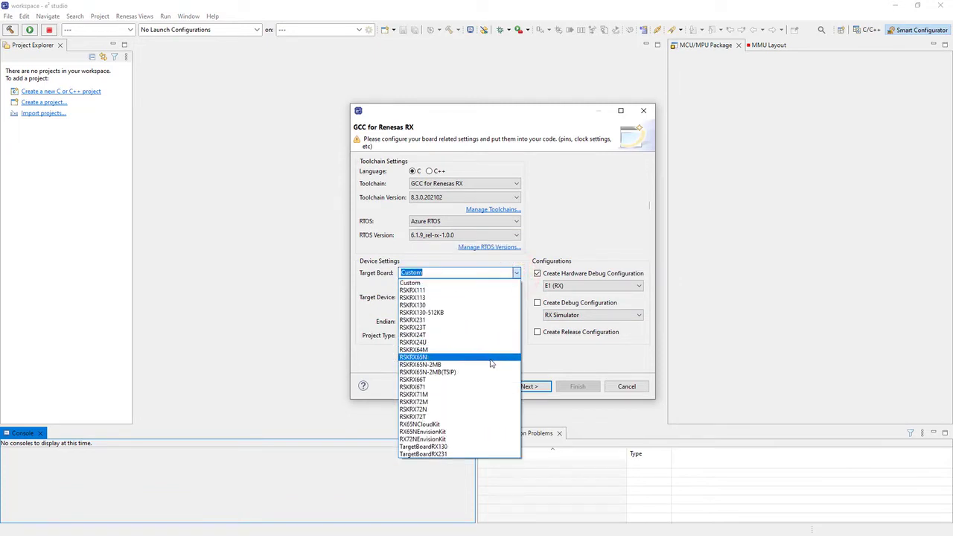
click(489, 364)
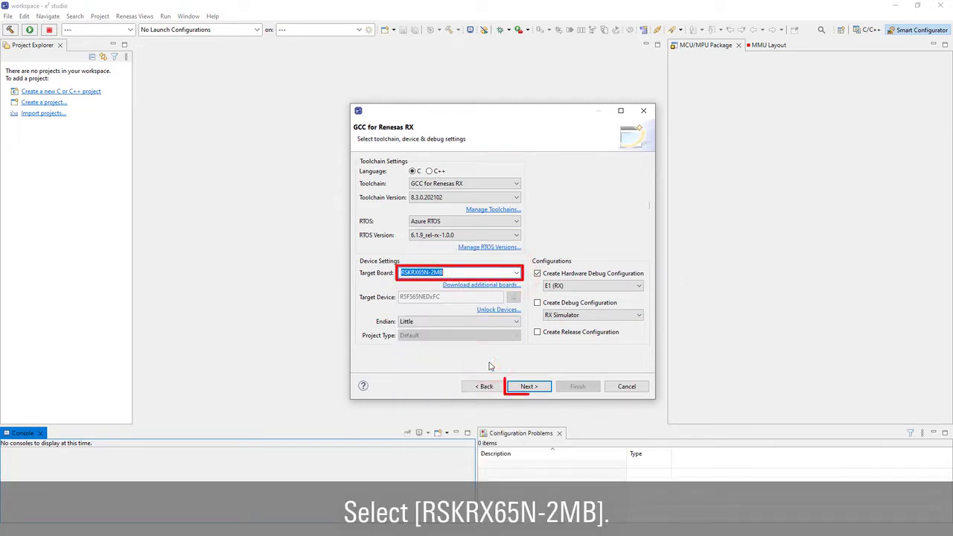
click(542, 386)
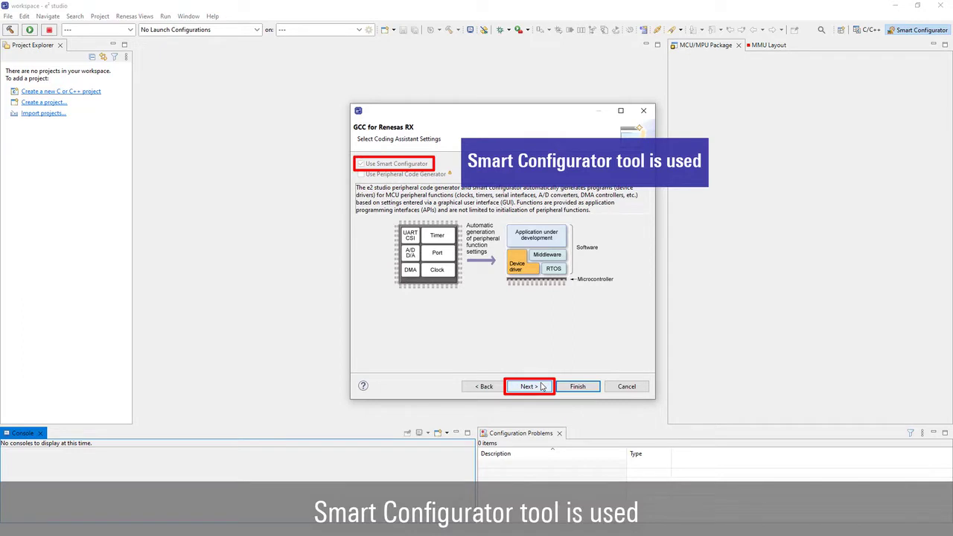
Keep Smart Configurator enabled and create the project from the default ThreadX sample project.
click(541, 386)
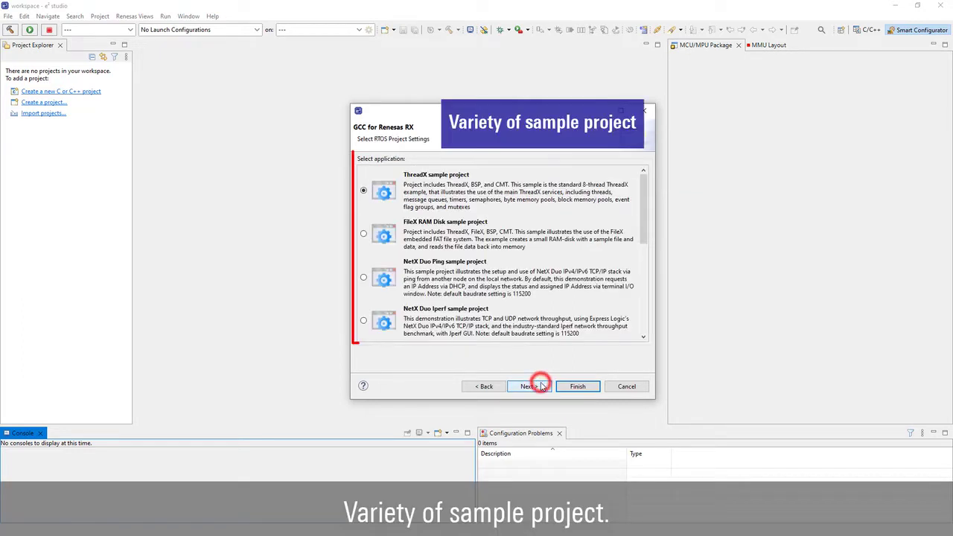
scroll(557, 273, down, 5)
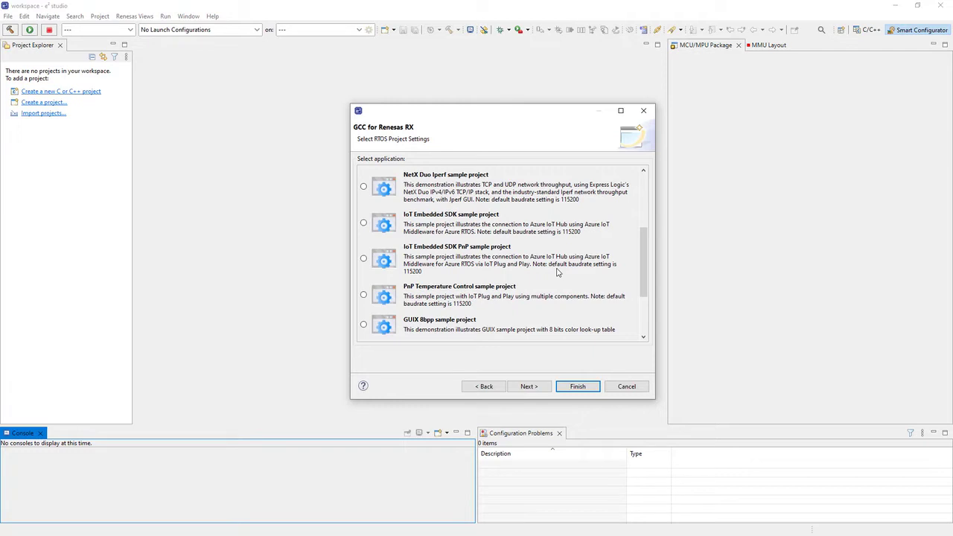
scroll(557, 272, up, 4)
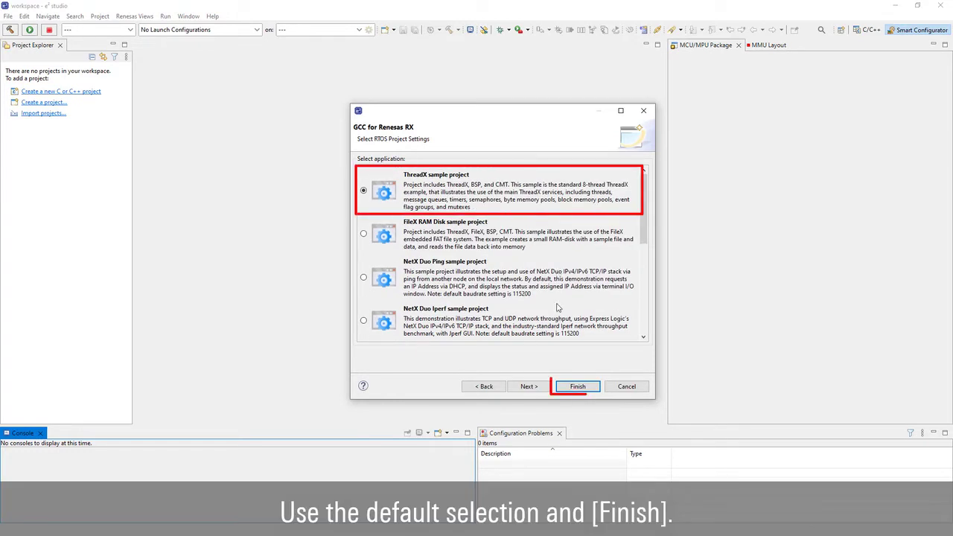
click(577, 386)
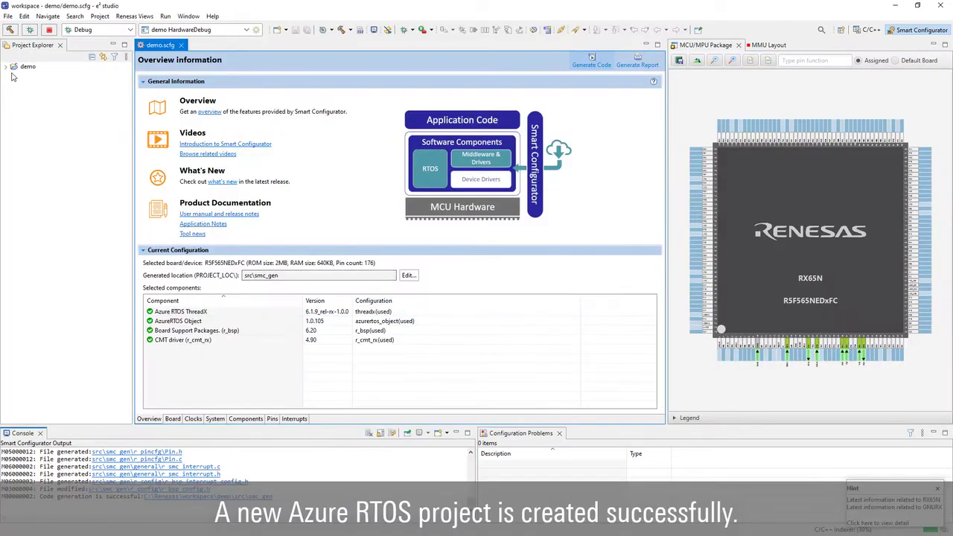
Review the demo project's src files and configured software components, and build the project.
click(6, 67)
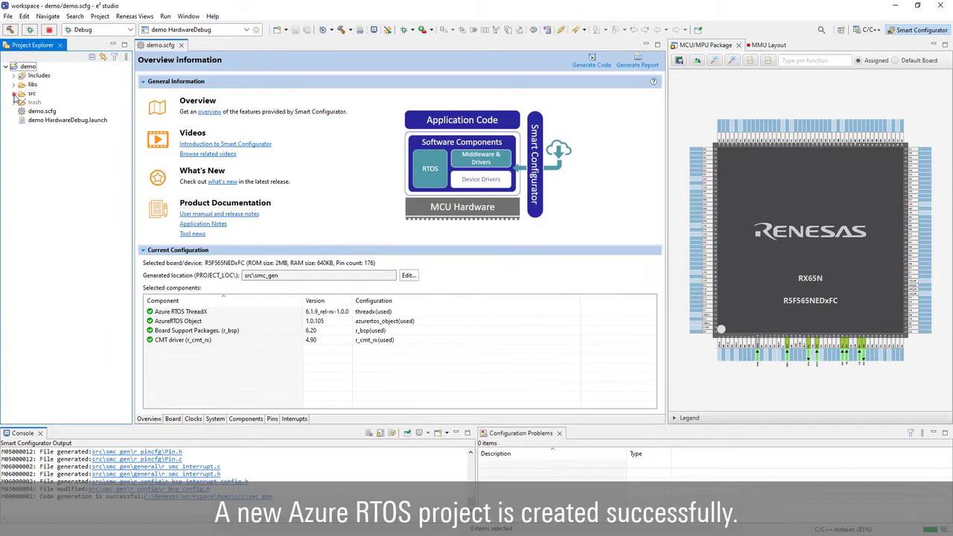
click(14, 94)
click(248, 418)
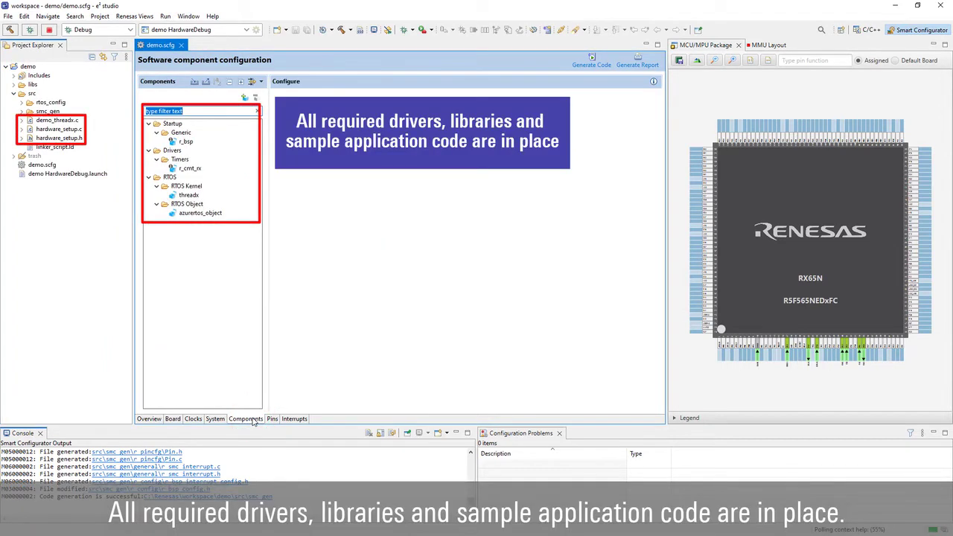
click(344, 30)
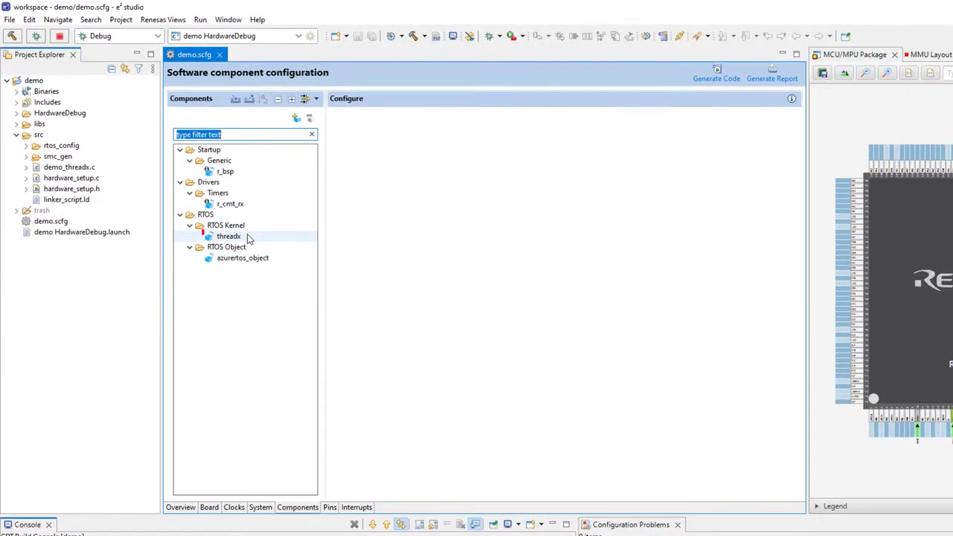
Enable the threadx component's max priority setting, set Max priority to 16, and generate the code.
click(206, 195)
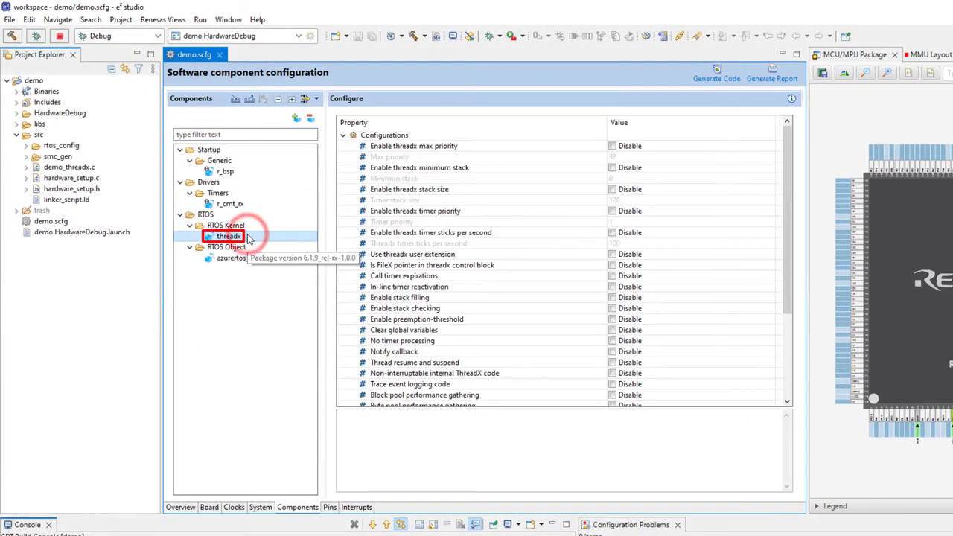
click(612, 146)
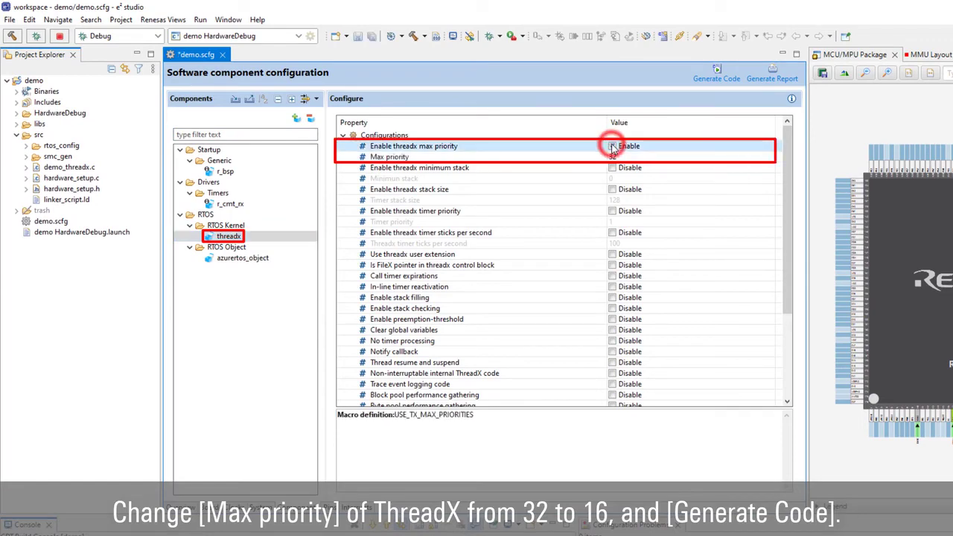
click(629, 157)
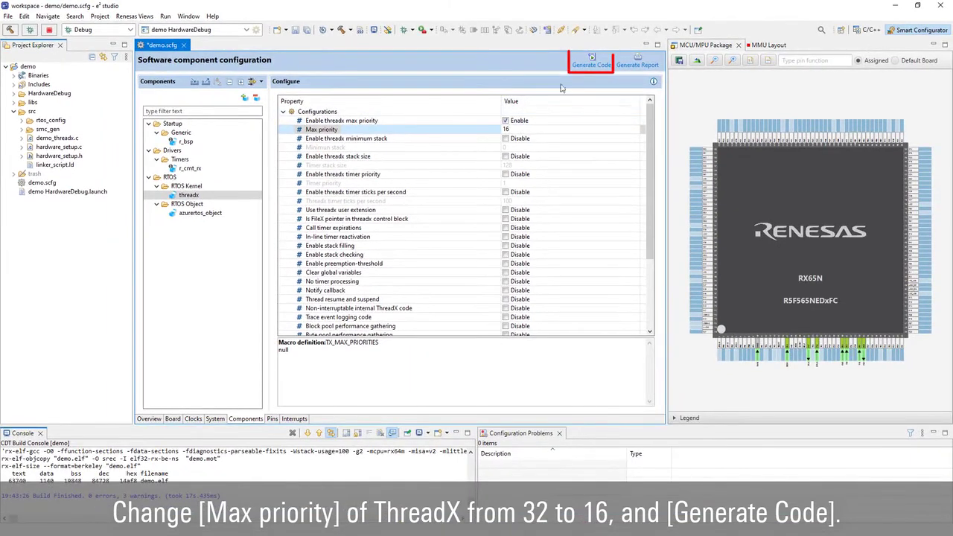
click(587, 64)
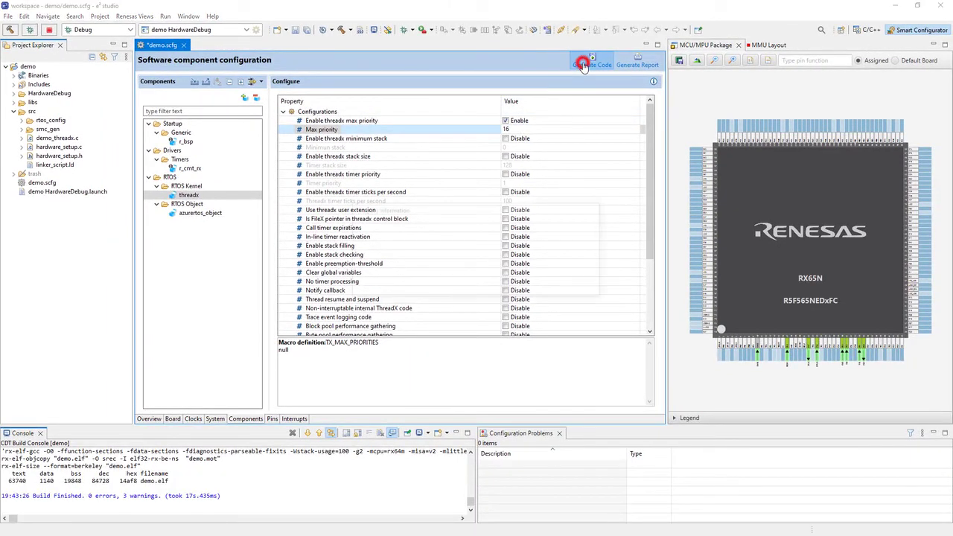
Open tx_user.h from the libs/threadx folder and examine its TX_MAX_PRIORITIES definition.
click(14, 102)
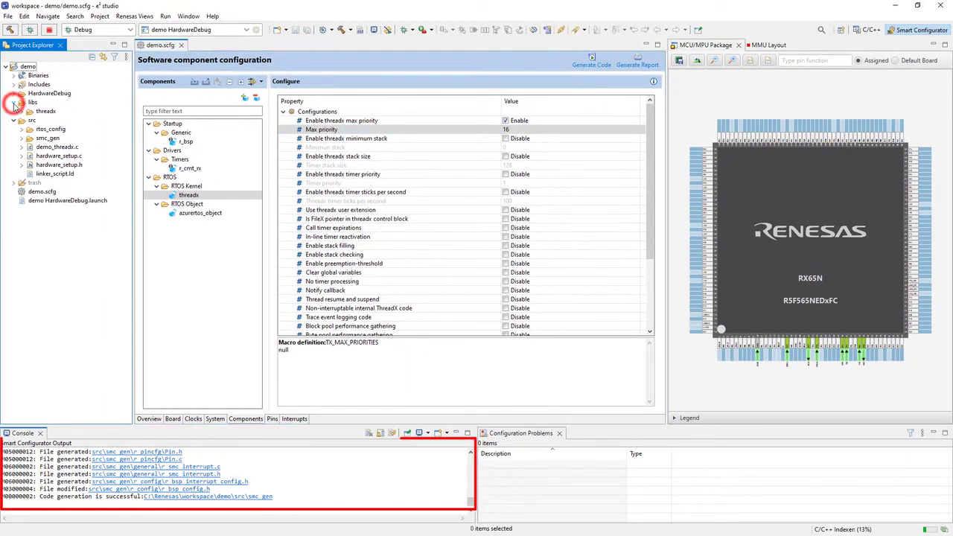
click(23, 111)
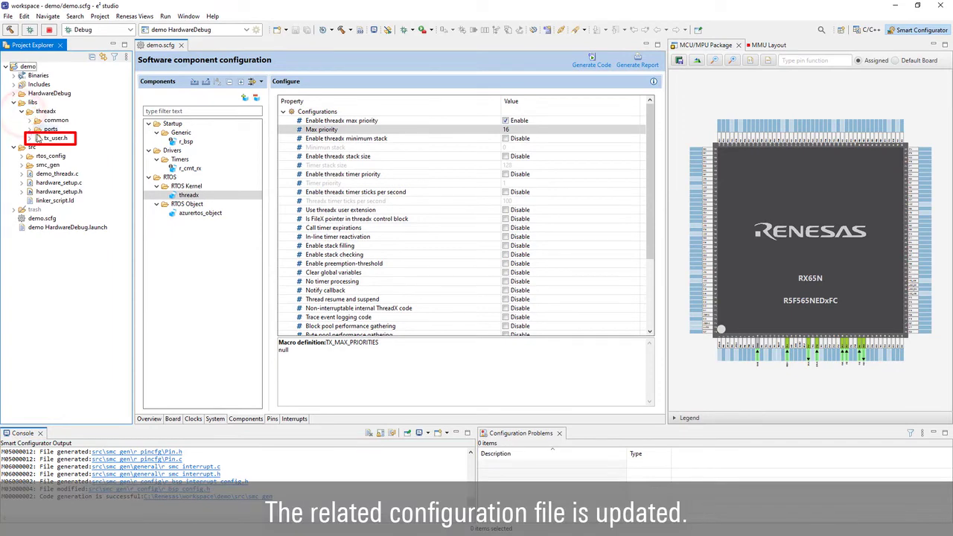
click(55, 138)
double_click(55, 138)
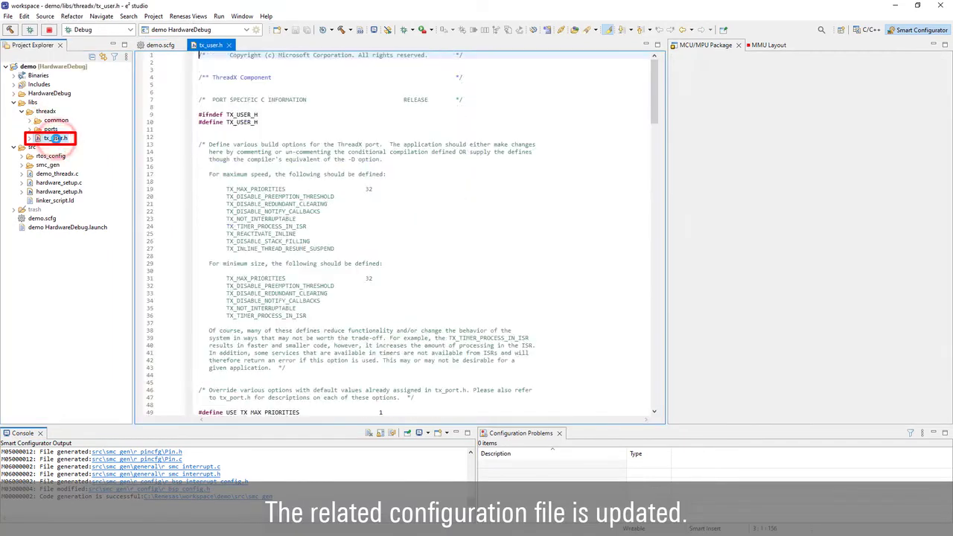
scroll(402, 189, down, 5)
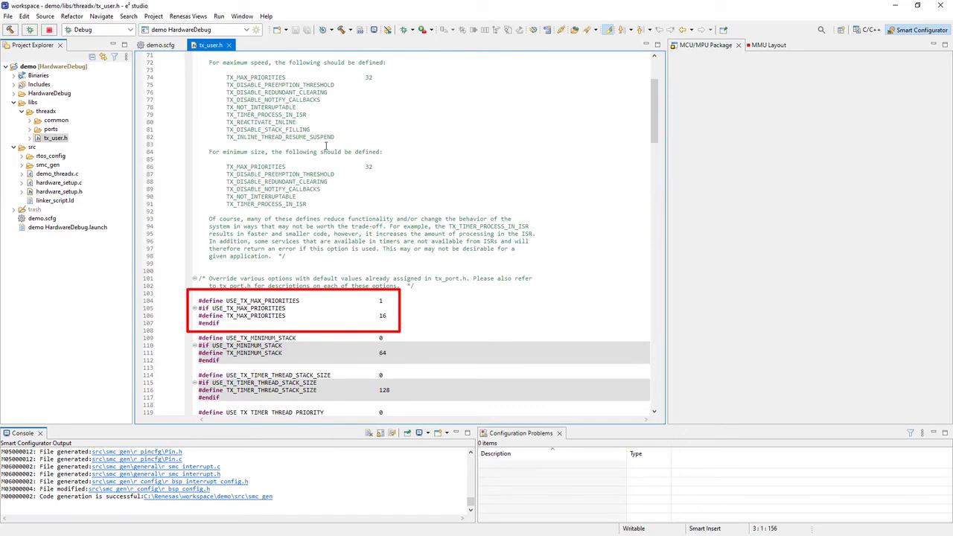
Add a new thread with default settings to azurertos_object in demo.scfg, and generate the code to inspect the resulting files.
click(169, 48)
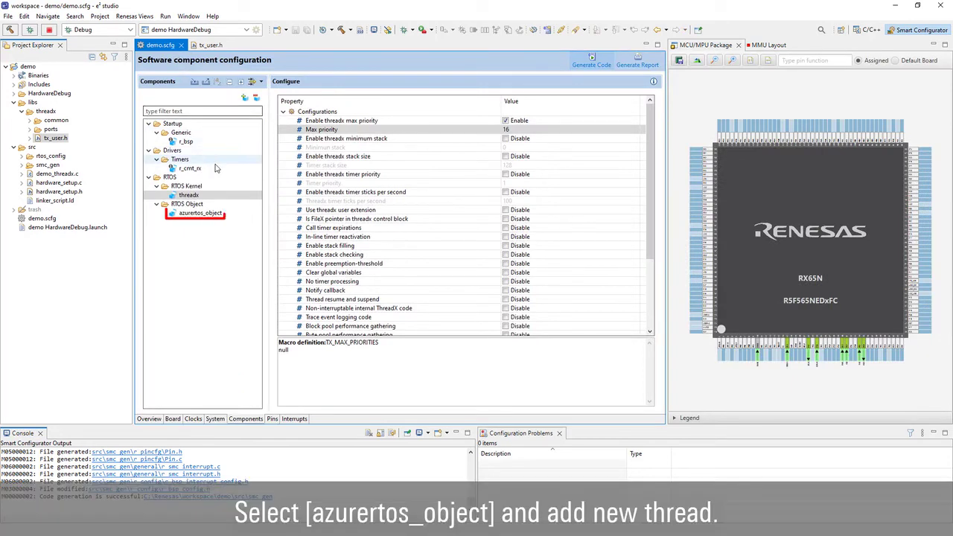
click(232, 215)
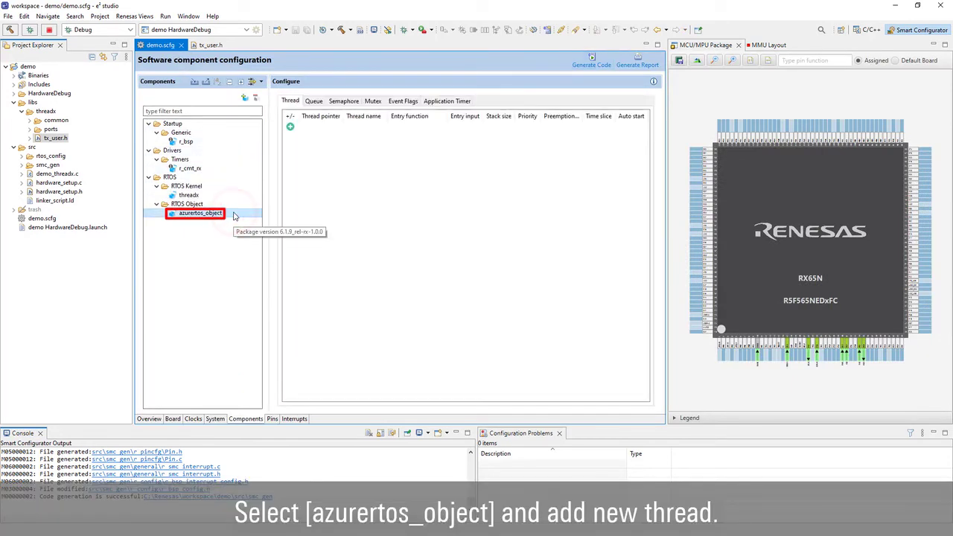
click(290, 126)
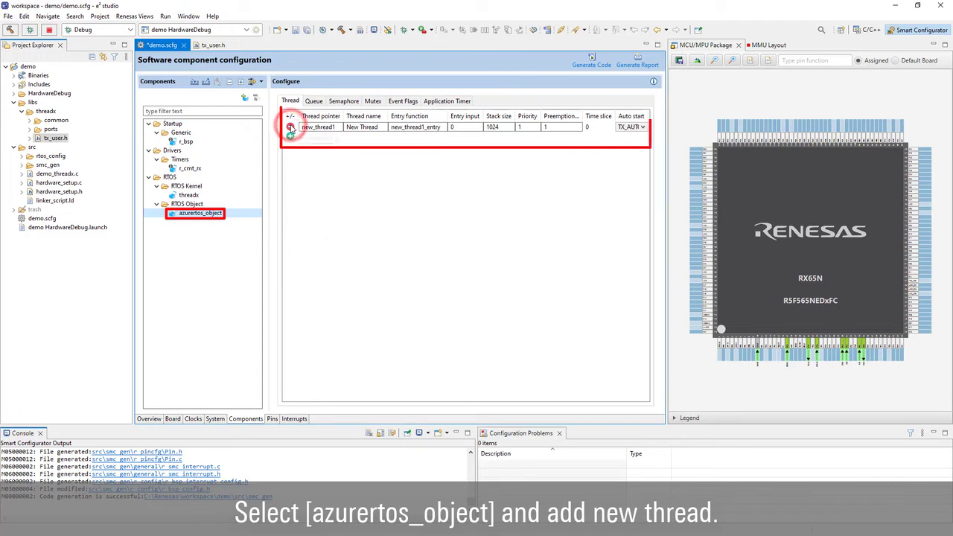
click(595, 64)
click(22, 184)
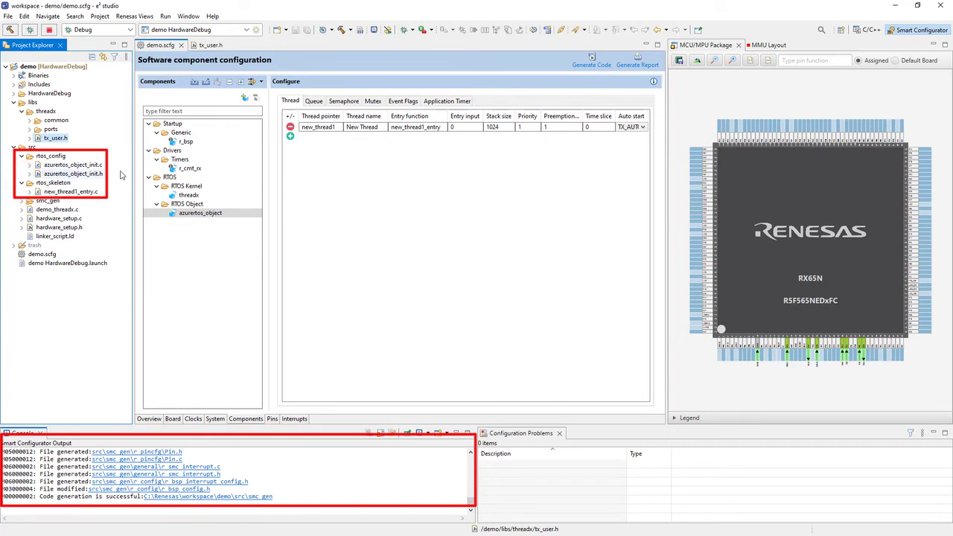
Add the Azure RTOS FileX component to the configuration and generate the code.
click(246, 99)
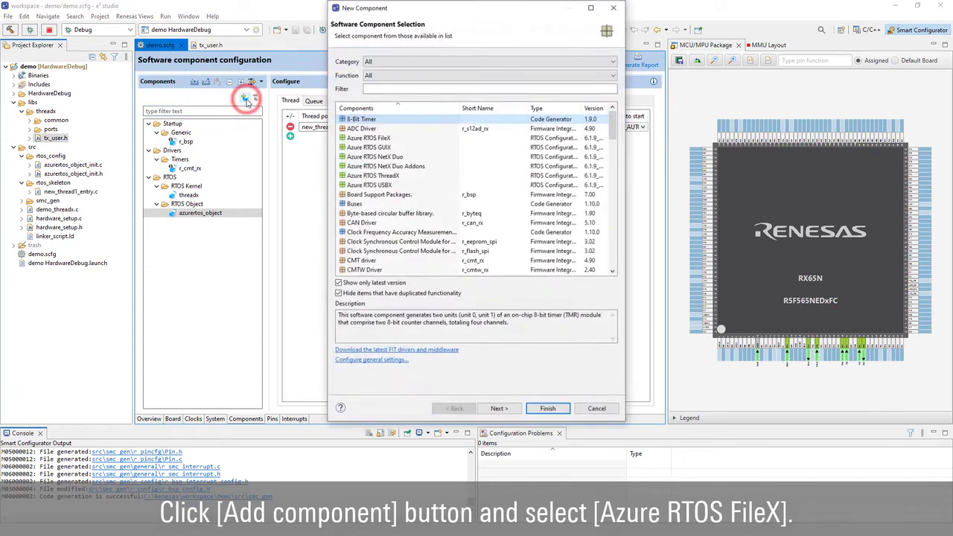
click(407, 140)
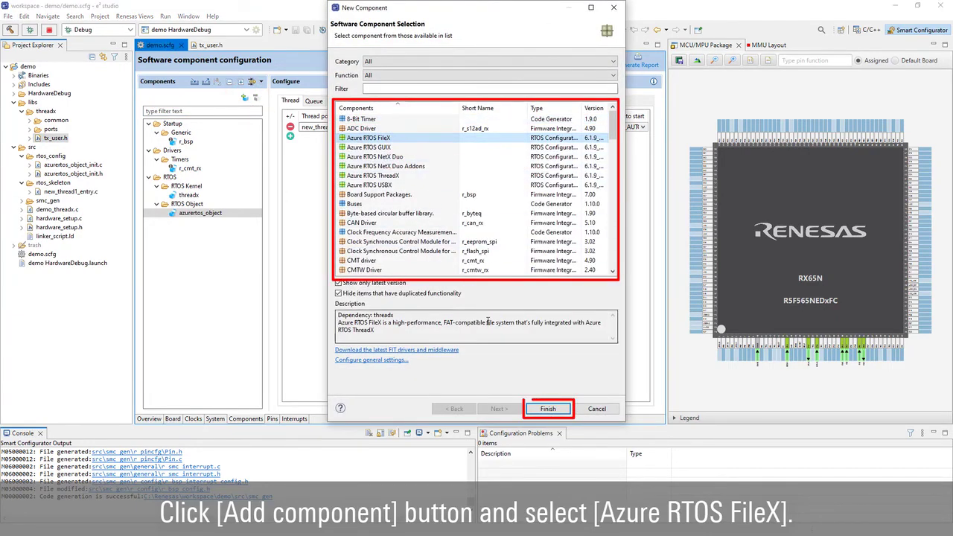
click(548, 409)
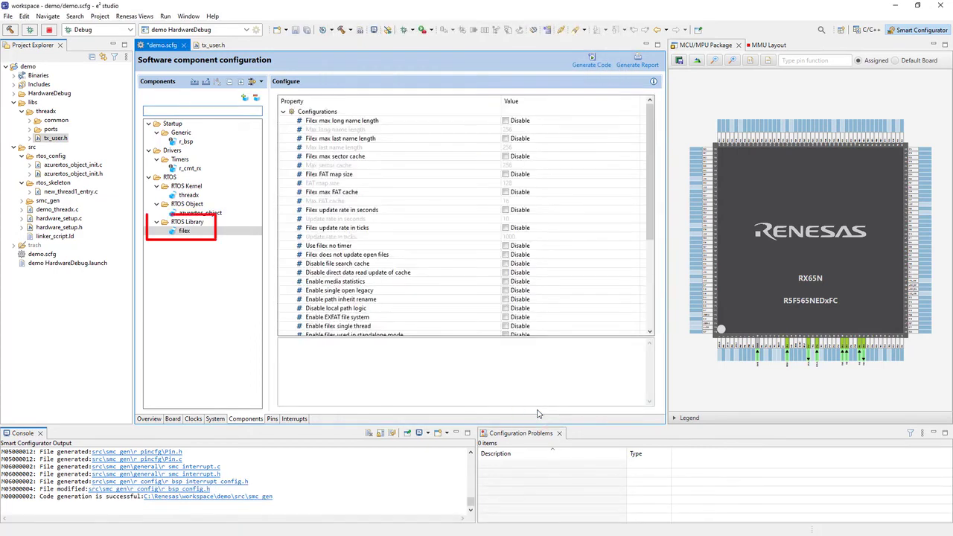
click(592, 63)
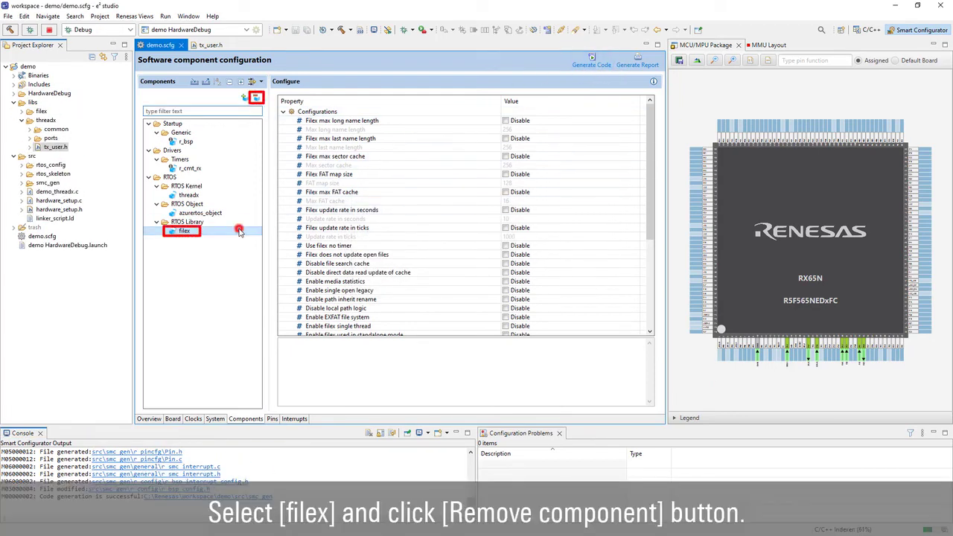
Remove the filex component from the configuration and regenerate the code.
click(256, 99)
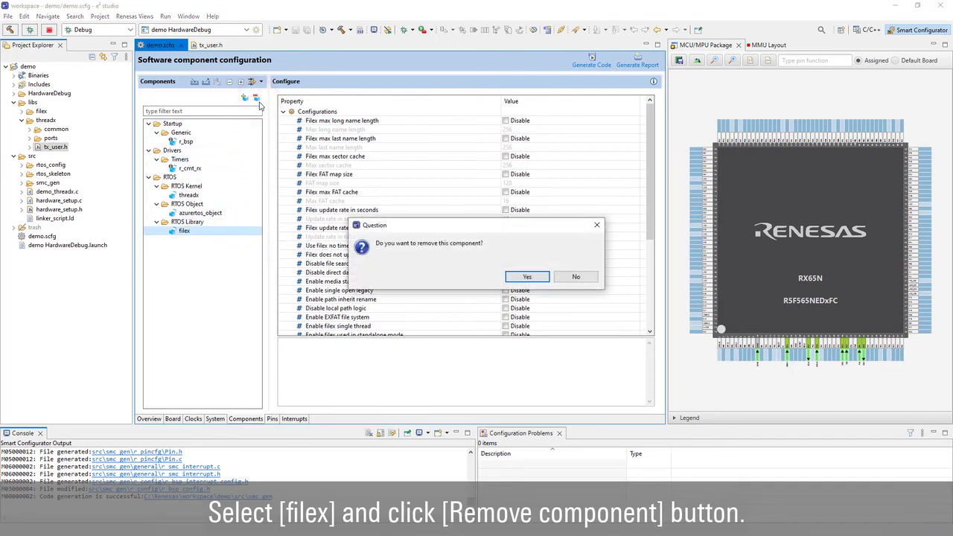
click(509, 274)
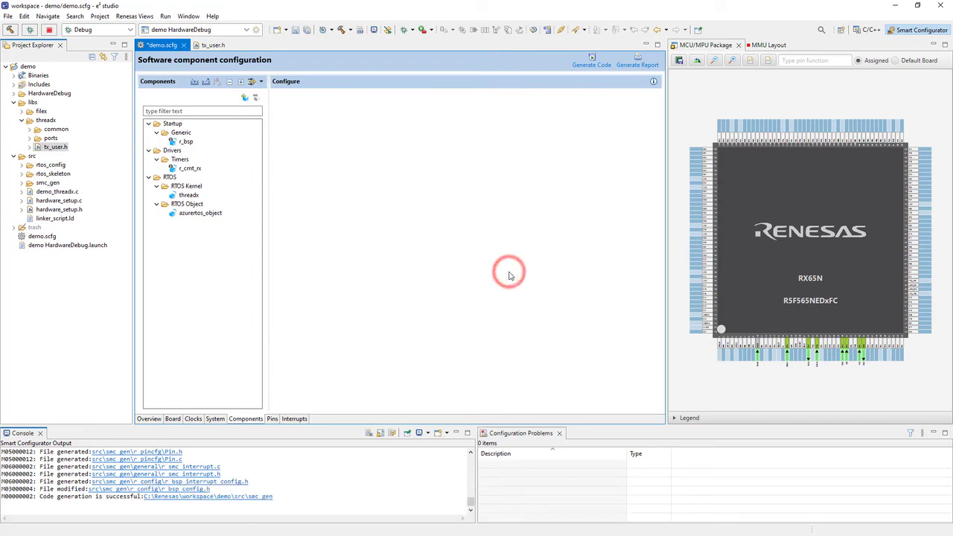
click(585, 65)
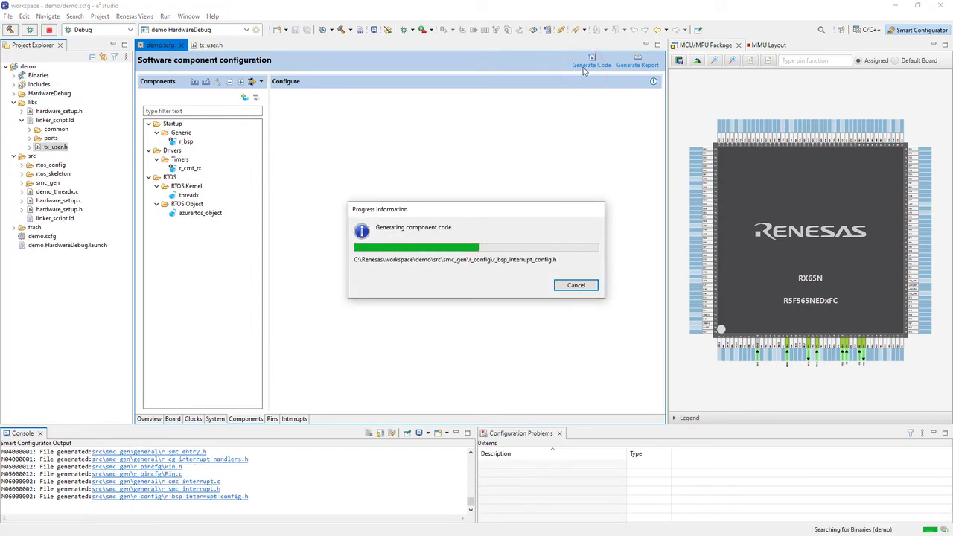